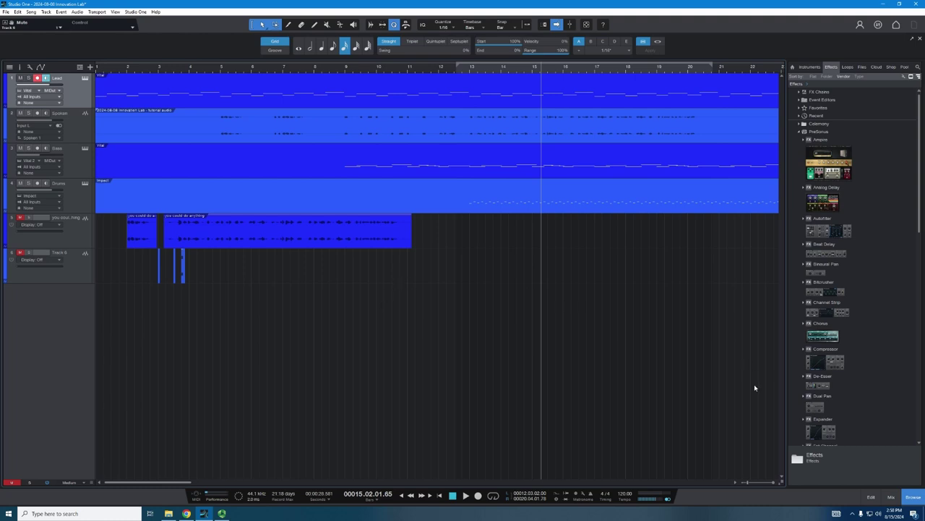
- Open the Lead part in the note editor with the note controller lane showing
left_click(871, 496)
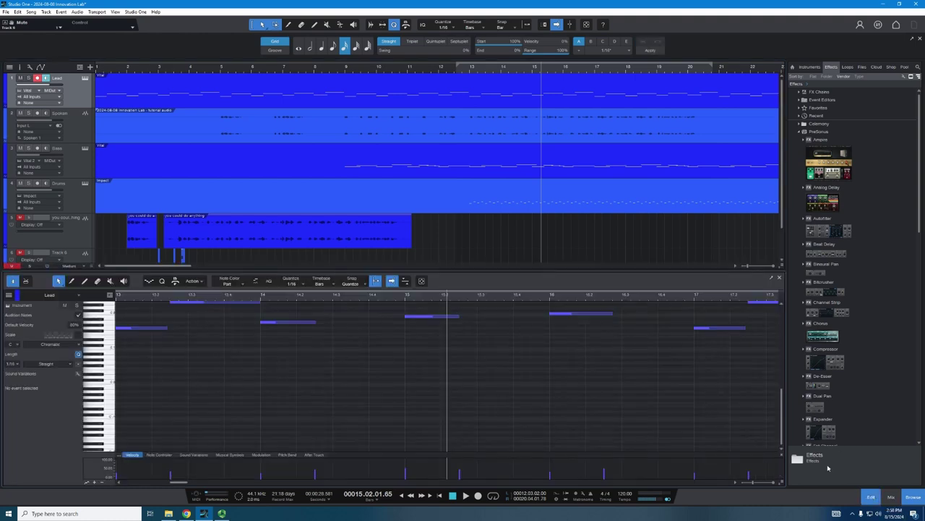
scroll(290, 376, "up", 2)
left_click(159, 454)
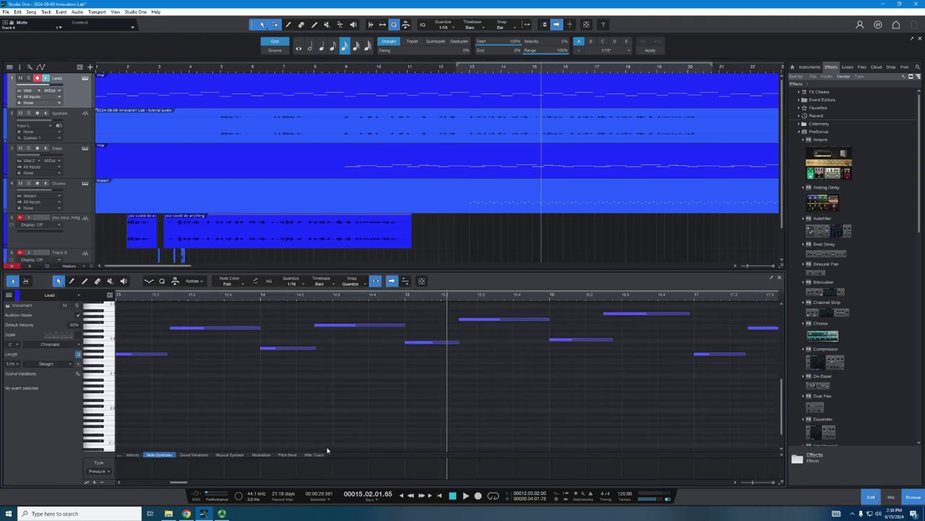
scroll(318, 434, "up", 1)
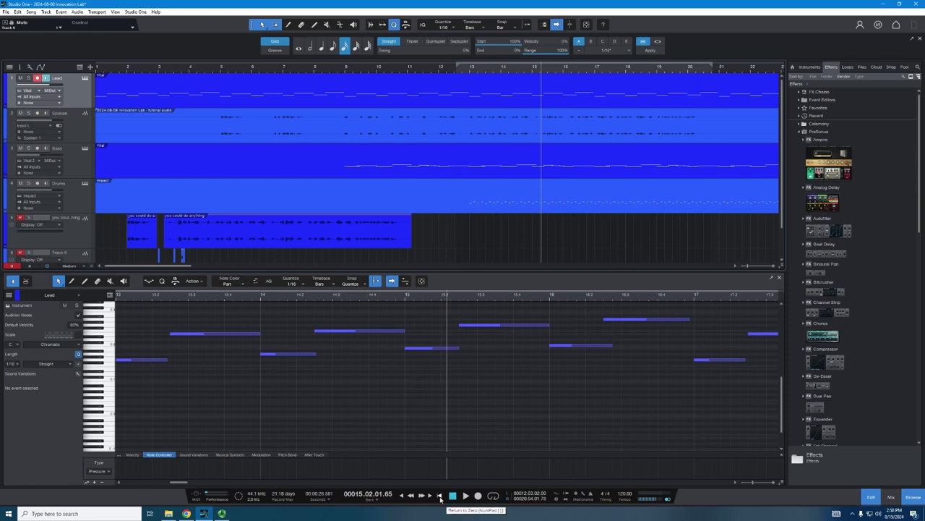
- Play the Lead melody from the song start, then stop around bar 2
left_click(439, 496)
left_click(467, 497)
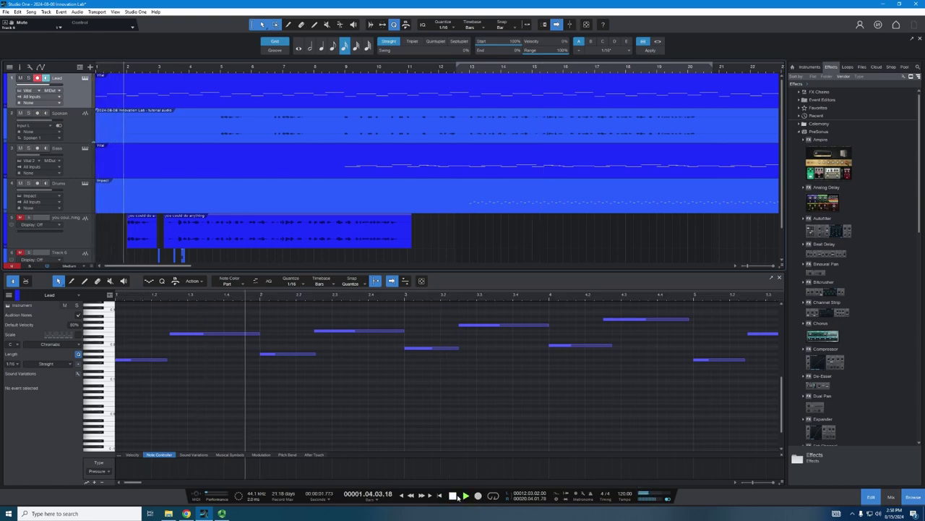
key("space")
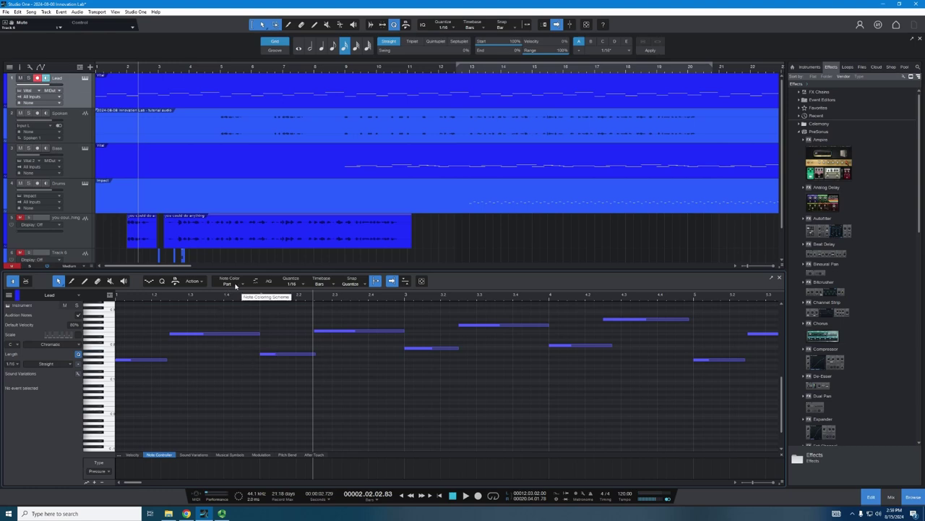
- Drag Vital from the Instruments list onto the Lead track
left_click(97, 77)
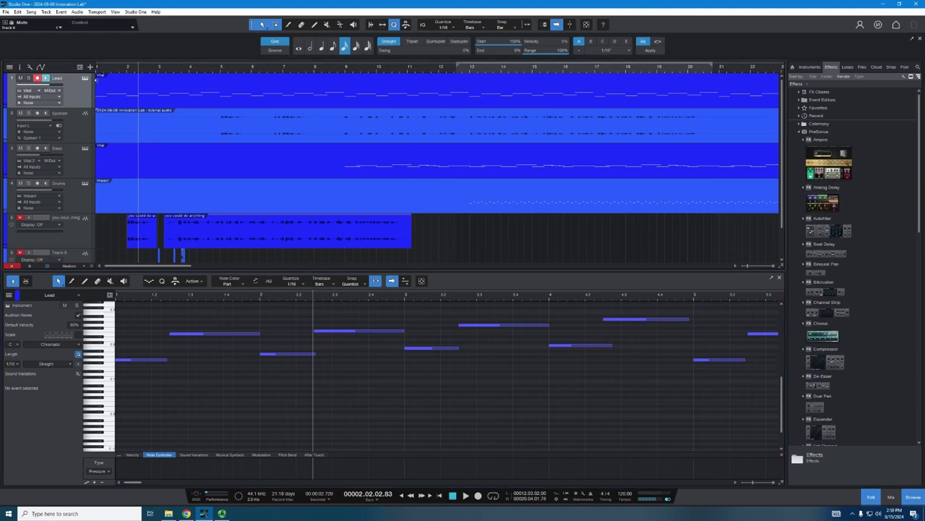
left_click_drag(919, 210, 920, 417)
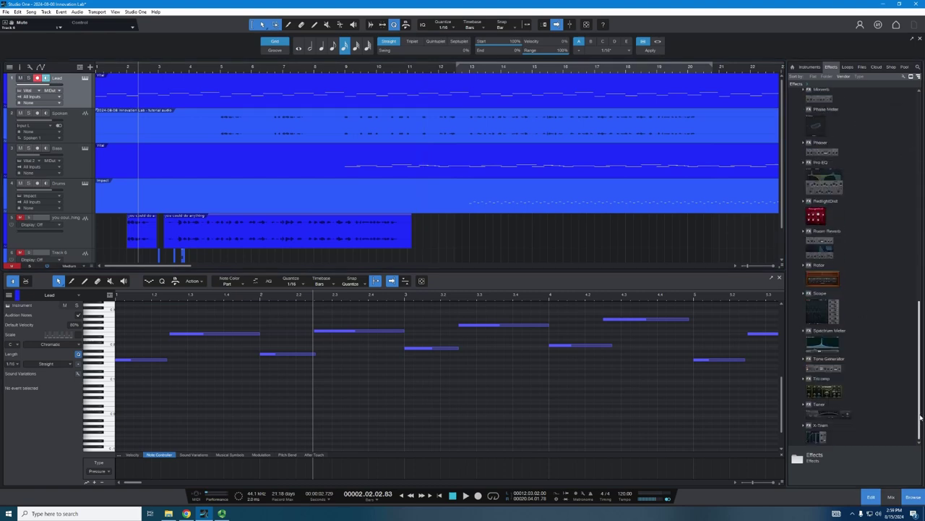
scroll(920, 405, "up", 5)
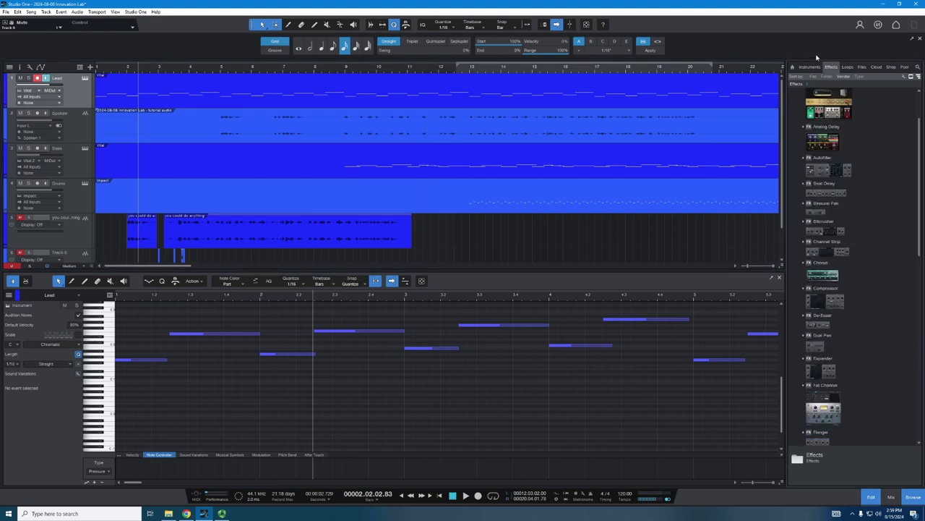
left_click(807, 66)
left_click_drag(811, 295, 115, 82)
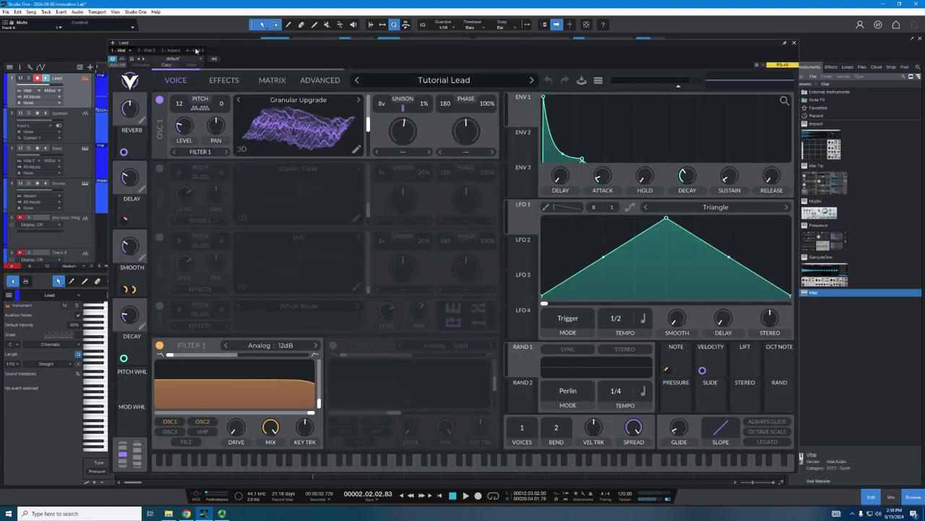
- Compare the Vital 3, Tutorial Lead Vital, Tutorial Bass Vital 2 and Impact instruments, ending on Vital 3
left_click(196, 50)
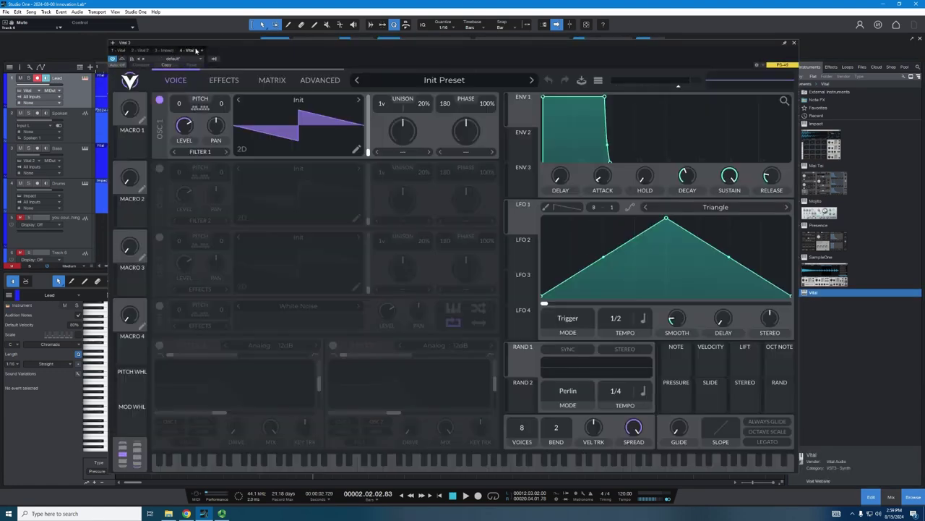
left_click(125, 53)
left_click(144, 51)
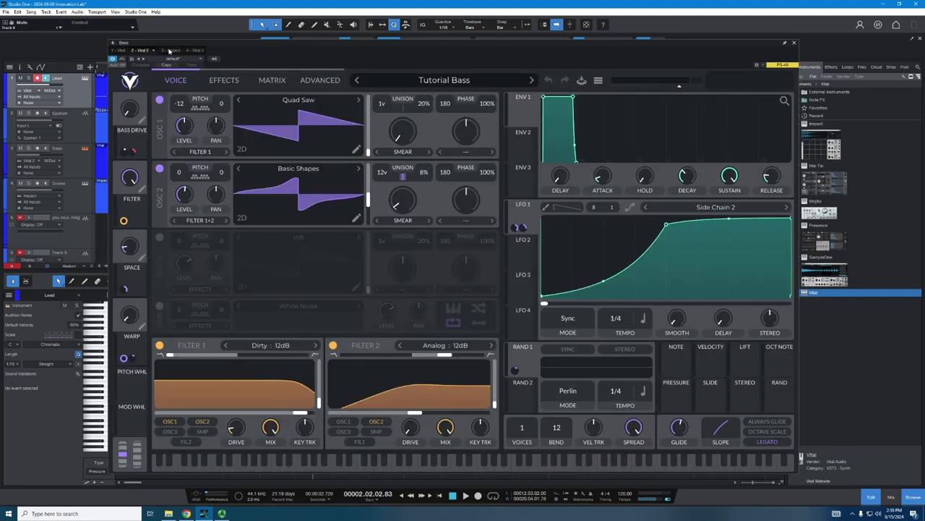
left_click(168, 50)
left_click(196, 52)
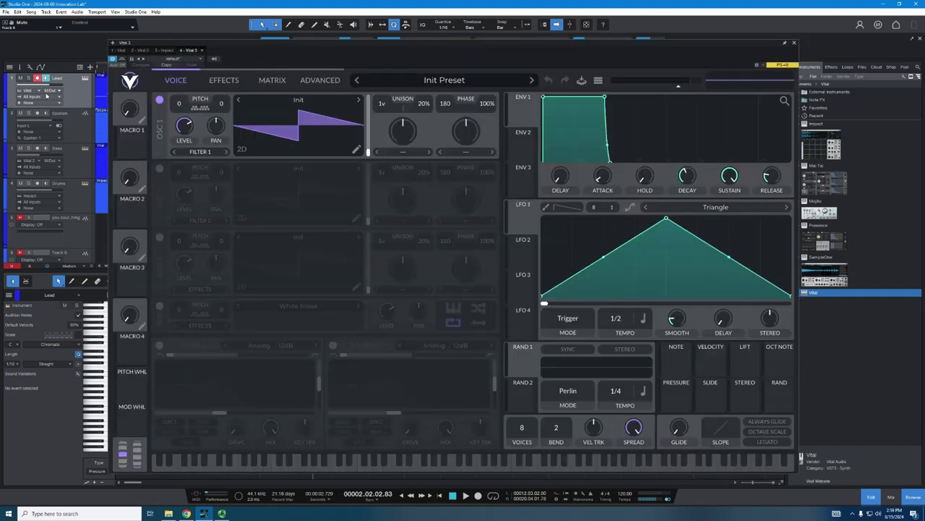
- Assign Vital 3 to the Lead track and open its preset browser, still on Init Preset
left_click(39, 91)
left_click(42, 130)
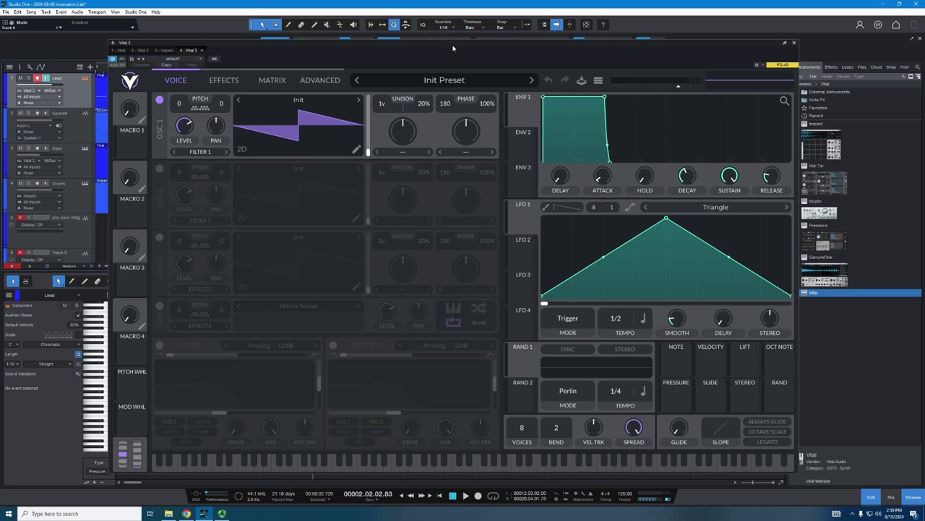
left_click(433, 80)
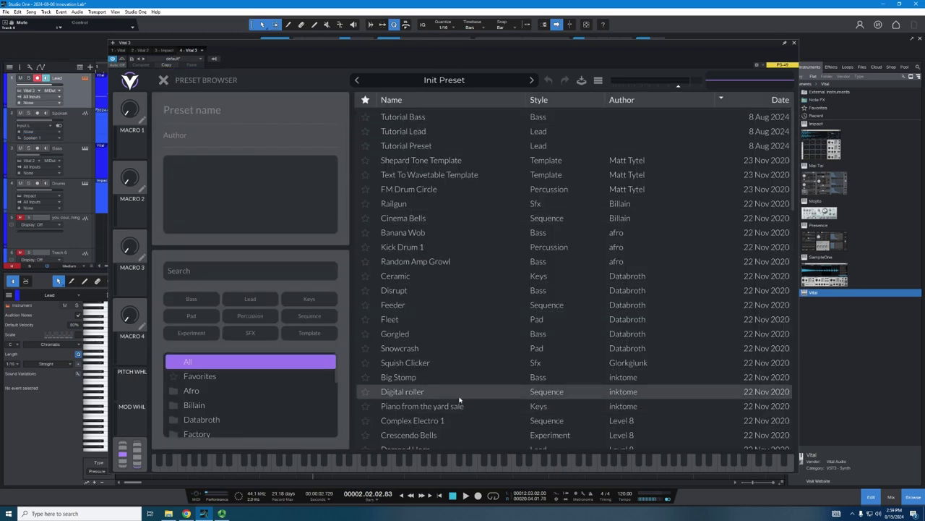
scroll(459, 398, "down", 1)
scroll(459, 399, "up", 1)
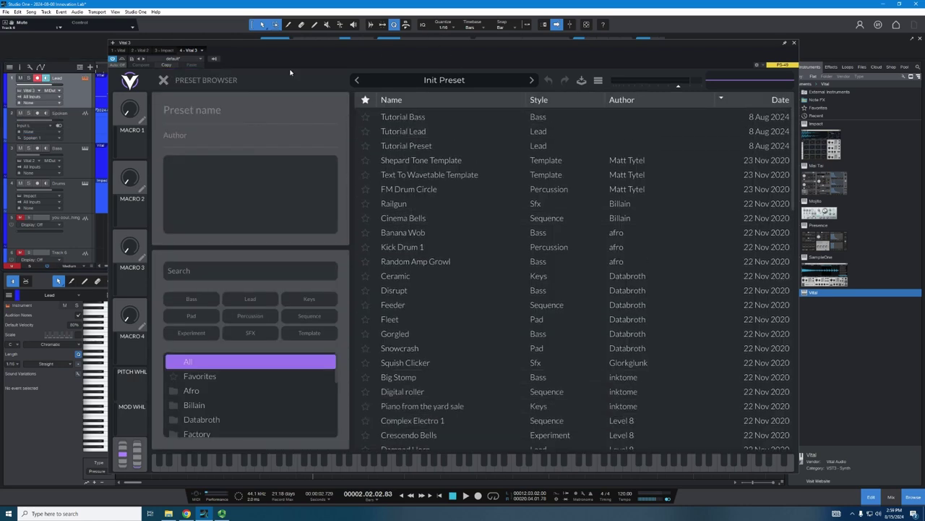
left_click_drag(490, 45, 790, 136)
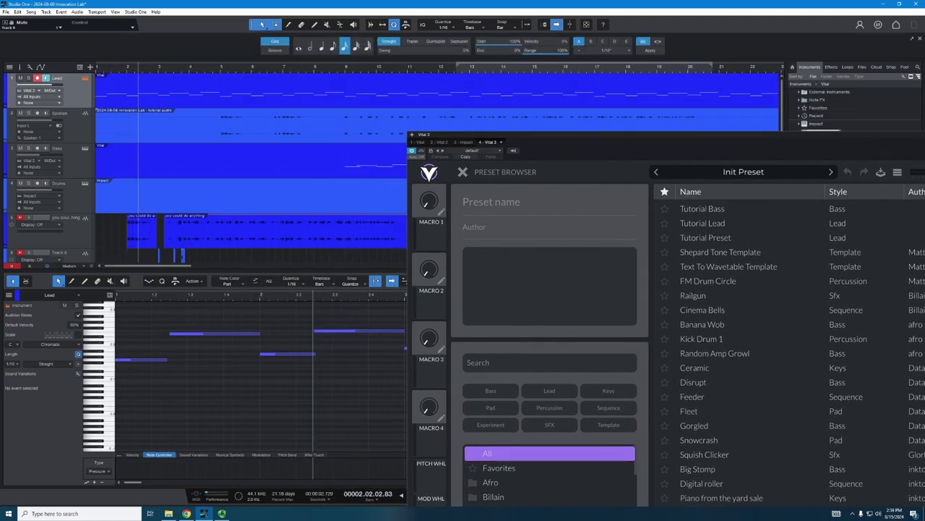
- Play the Lead melody from the start through Vital's Init Preset, stopping before bar 2
left_click_drag(499, 135, 654, 115)
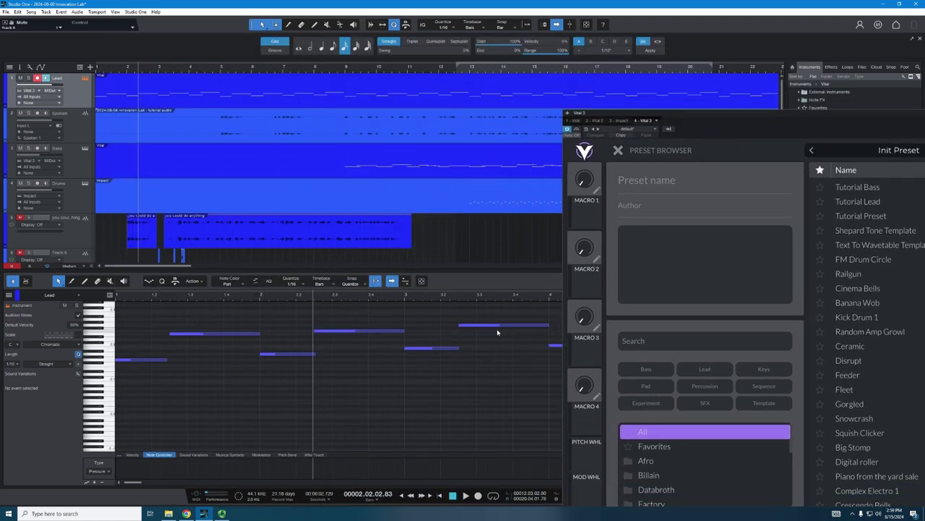
left_click(439, 496)
left_click(466, 496)
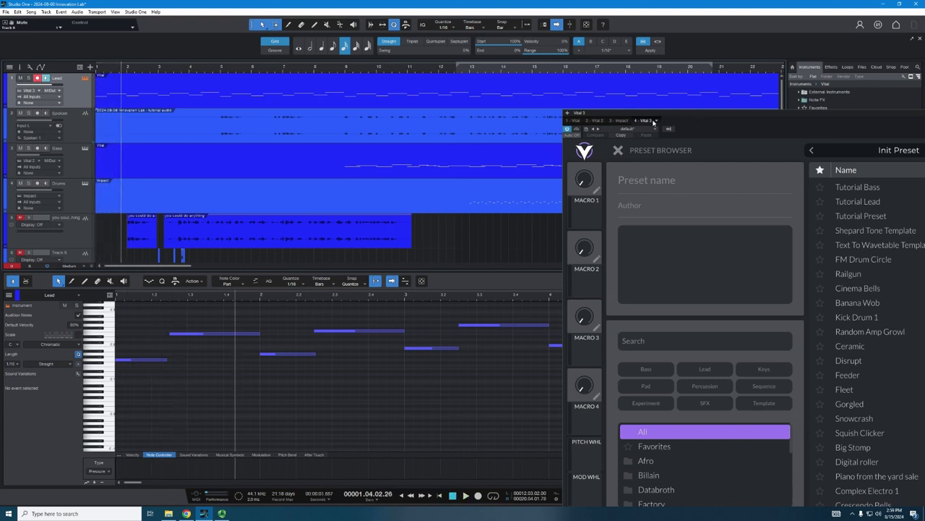
scroll(584, 106, "up", 2)
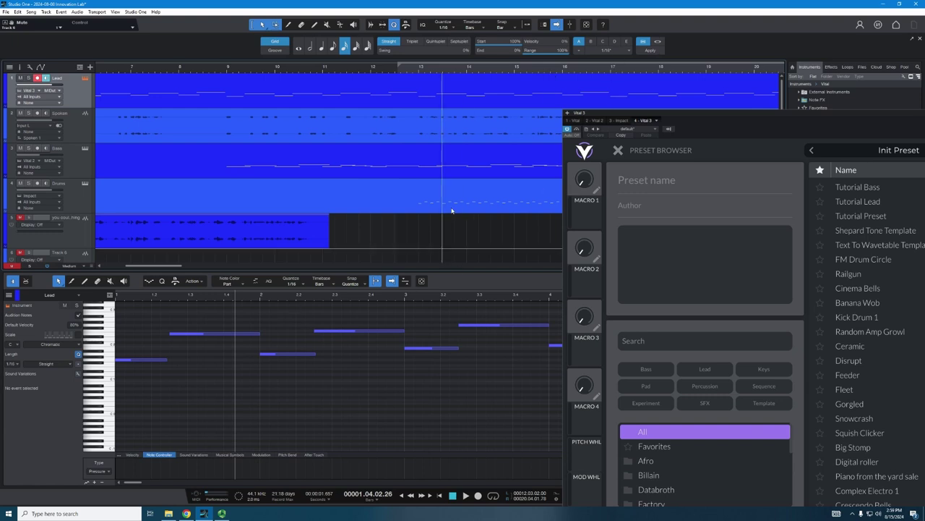
- Switch the Lead track back to the original Vital, close its window, and show the Drums notes
left_click(40, 91)
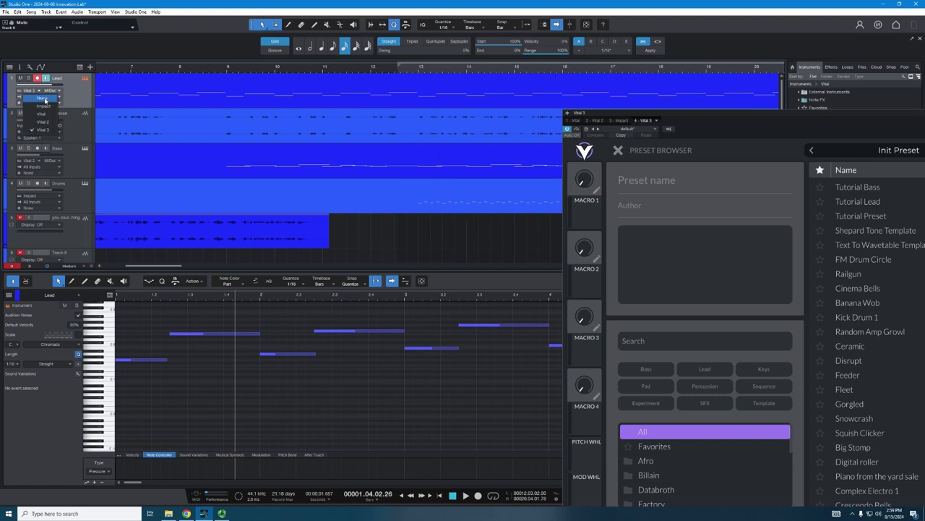
left_click(41, 115)
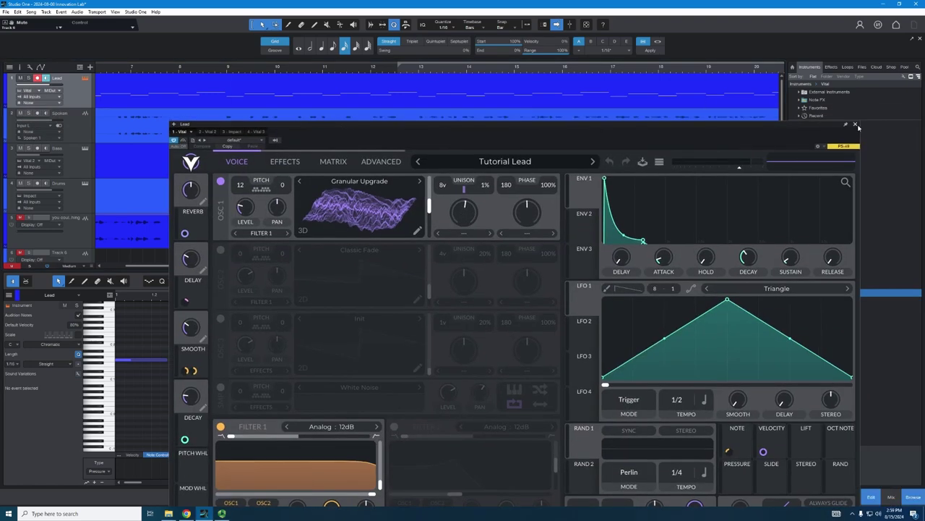
left_click(855, 124)
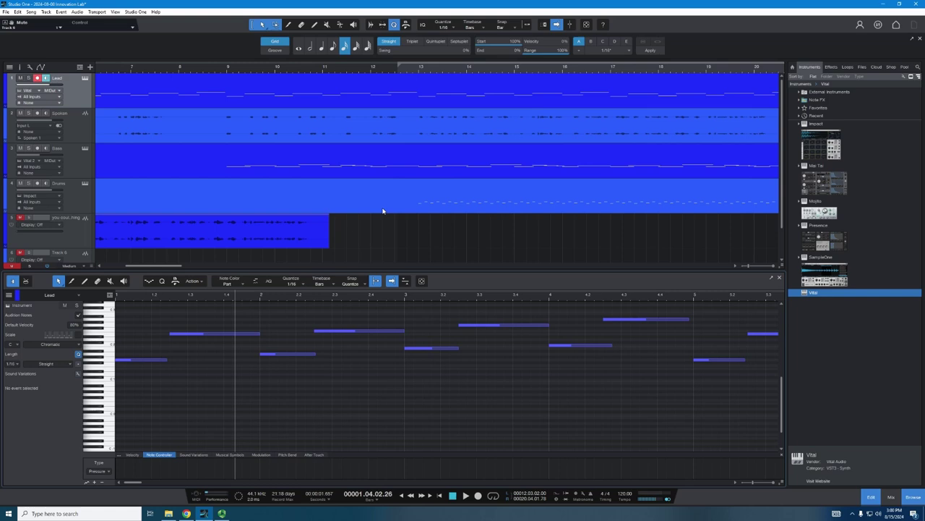
left_click(306, 201)
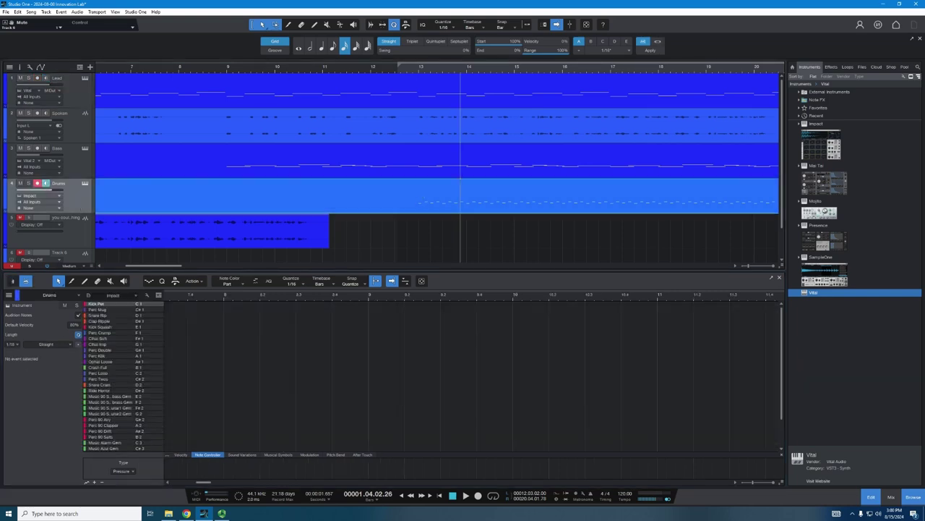
- Return the playhead to bar 13 to view the Drums part's Impact beat pattern
key("space")
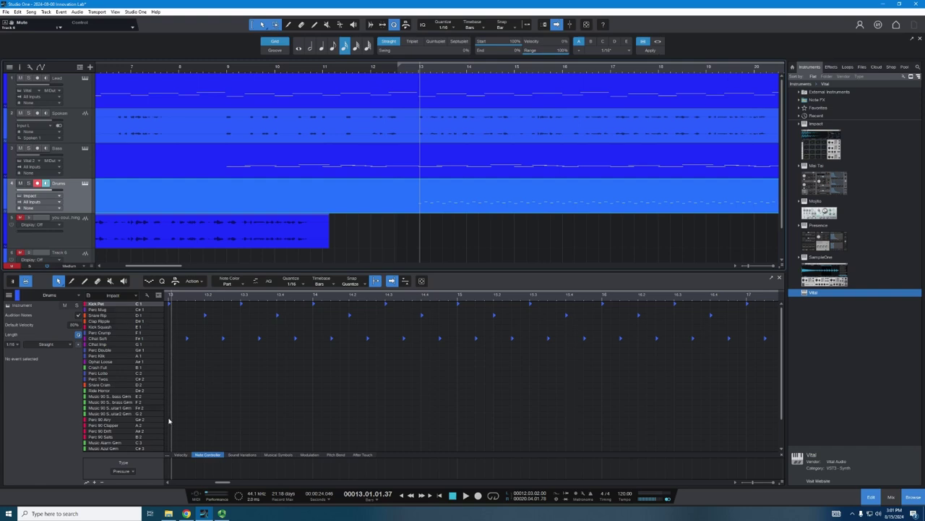
- Place the playhead at bar 29 and select the Paint tool
left_click_drag(220, 482, 272, 484)
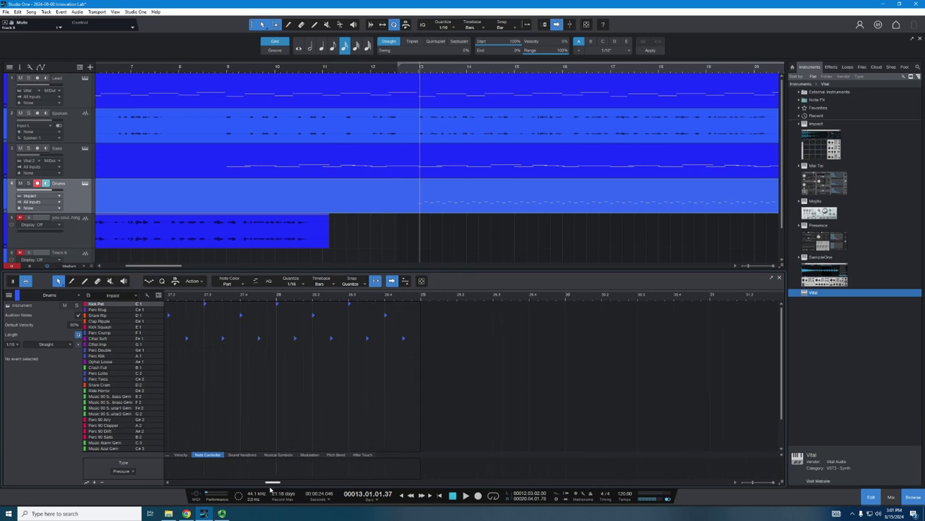
left_click(423, 295)
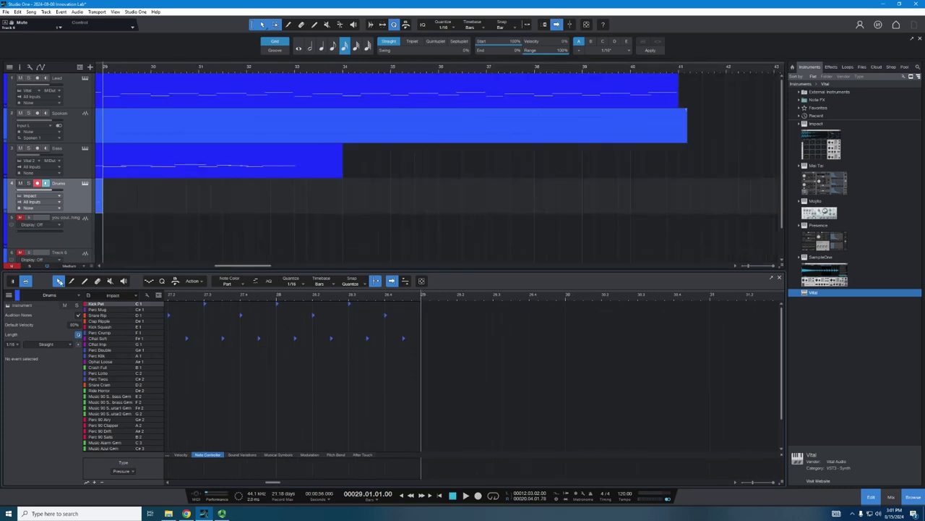
left_click(86, 282)
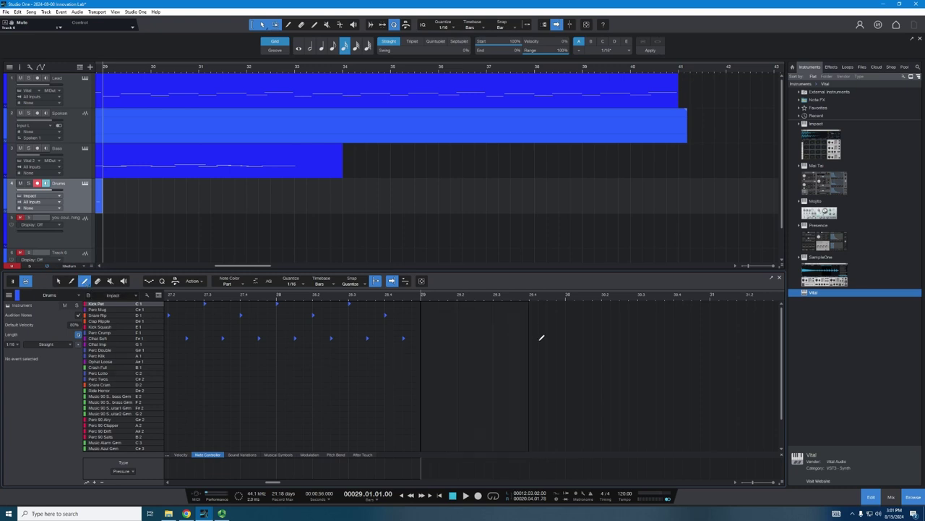
scroll(541, 335, "right", 2)
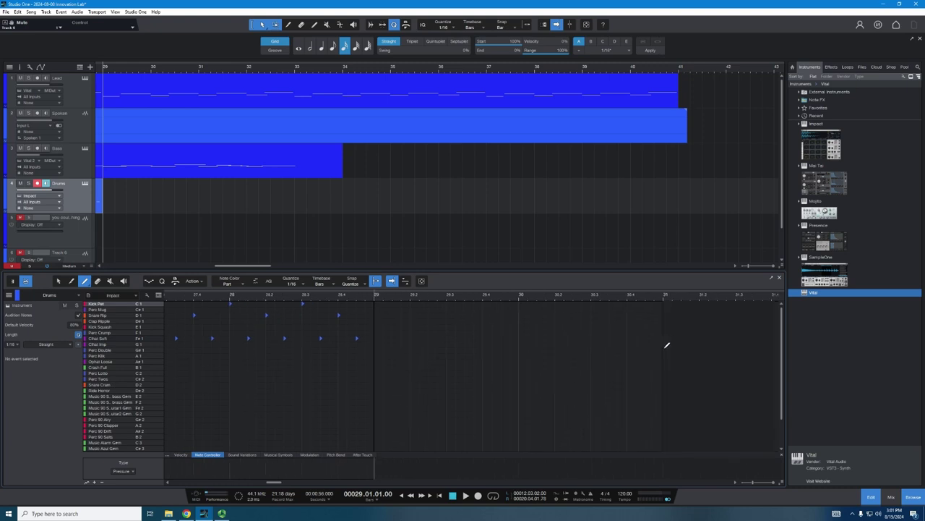
- Create a new Drums part and paint Cihat Soft hits, Kick Pat at 29.3 and Snare Rip at 29.4 into bar 29
left_click(666, 343)
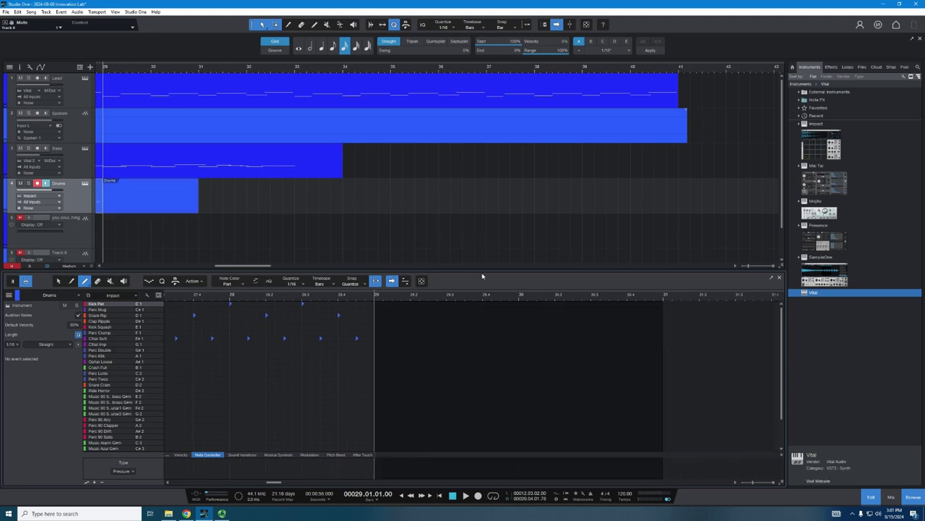
left_click(377, 339)
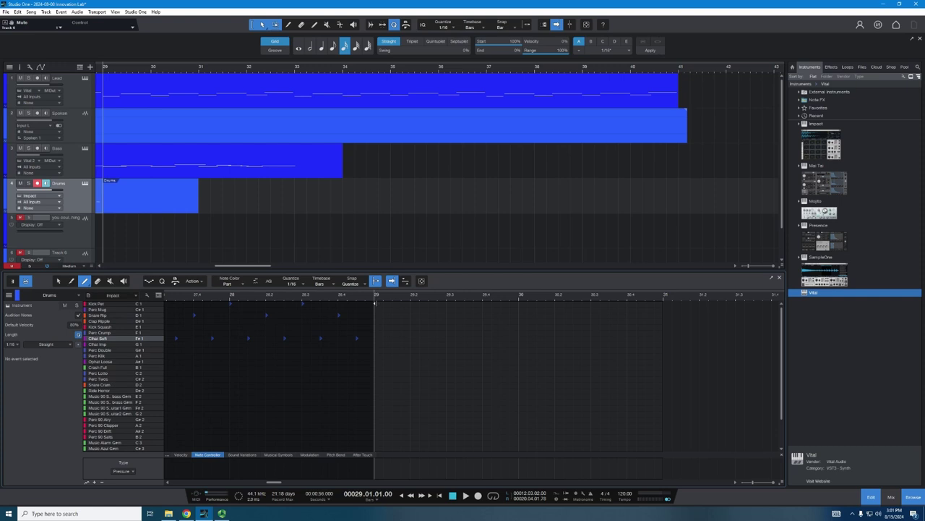
left_click(448, 304)
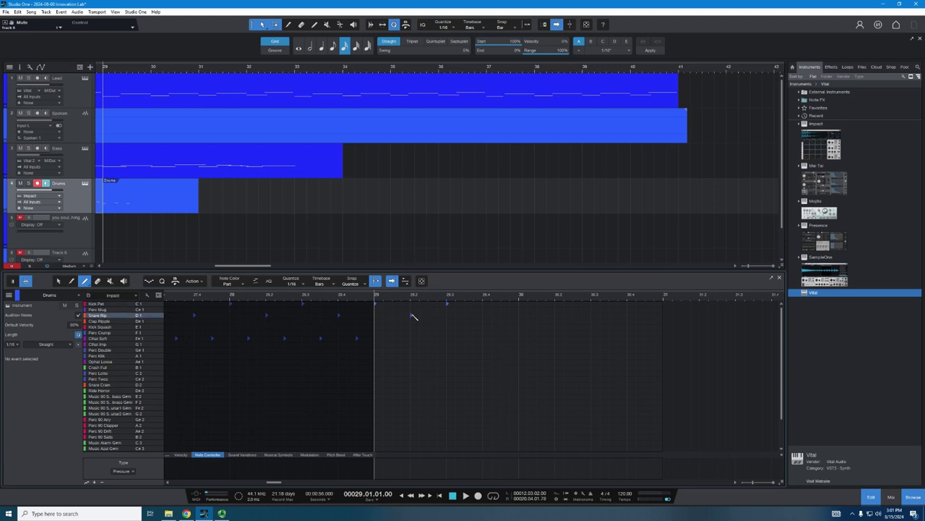
left_click(484, 314)
left_click(396, 339)
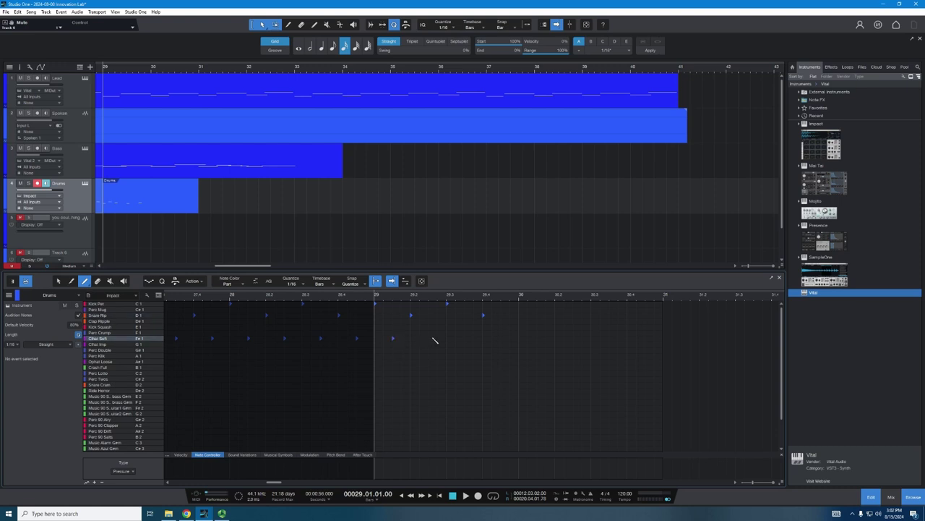
left_click(470, 339)
left_click(504, 340)
- Play back the new bar-29 drum beat and stop it
key("space")
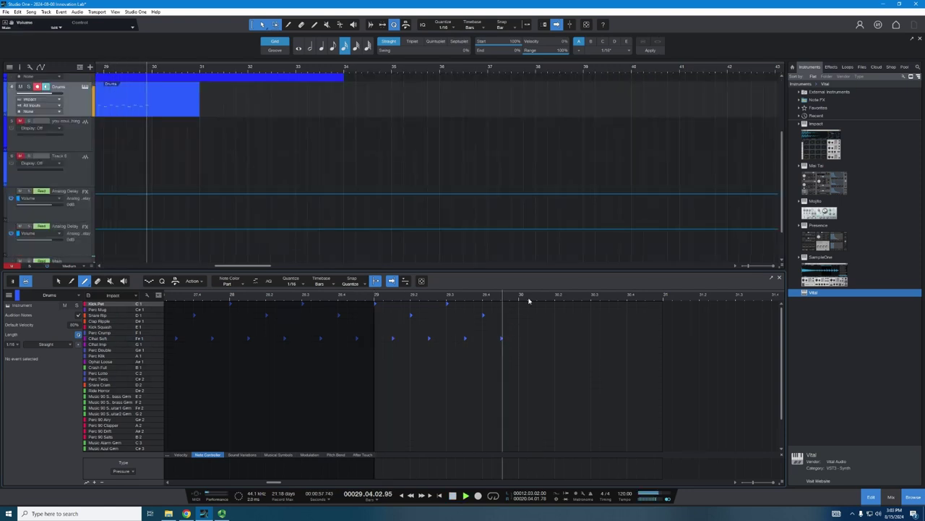
key("space")
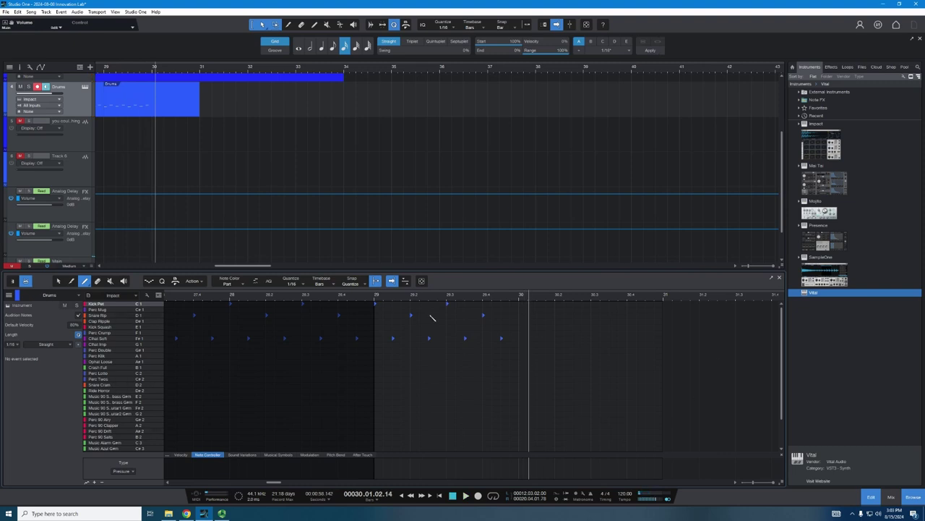
left_click(58, 282)
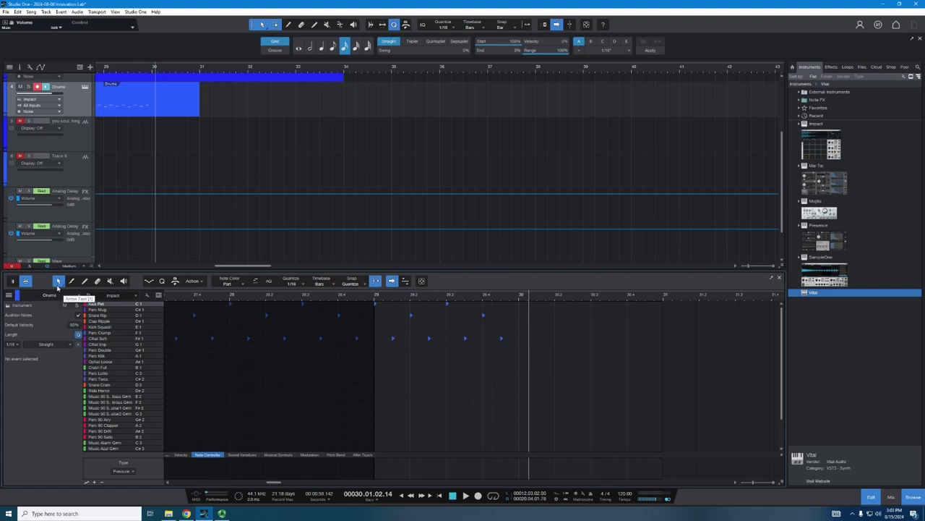
- Select the bar-29 drum notes, enlarge the track area, and zoom out to the whole song
left_click_drag(546, 364, 374, 302)
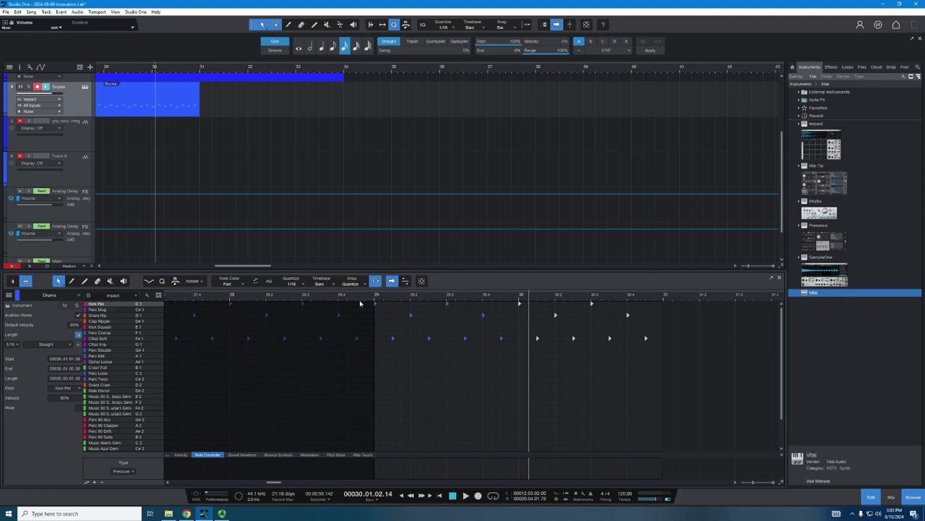
left_click_drag(205, 269, 204, 337)
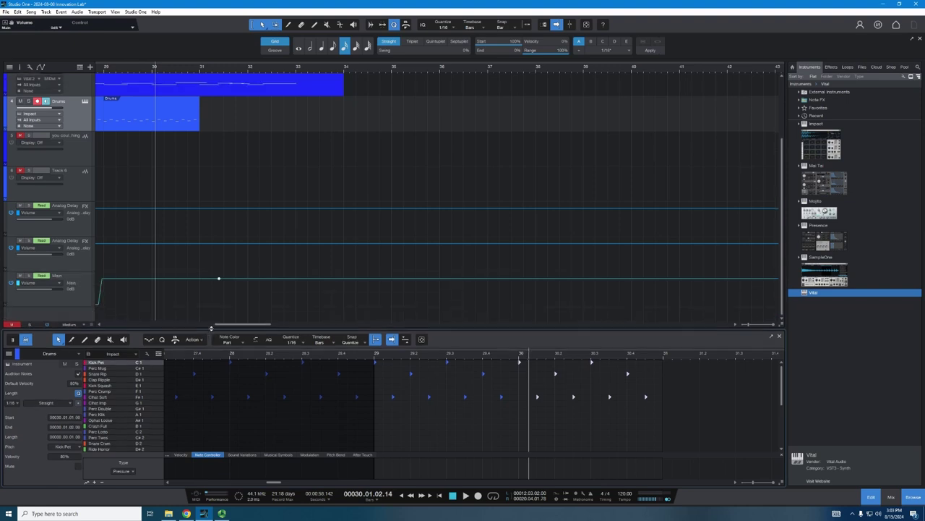
key("z")
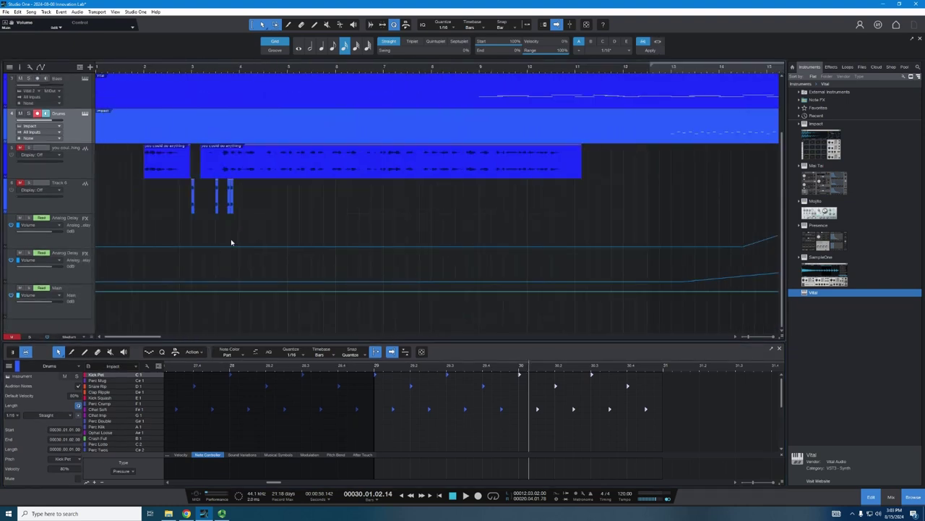
scroll(232, 241, "up", 2)
- Play the Lead melody from the start in an enlarged piano roll, then select the bar-2 A1 note
left_click(78, 103)
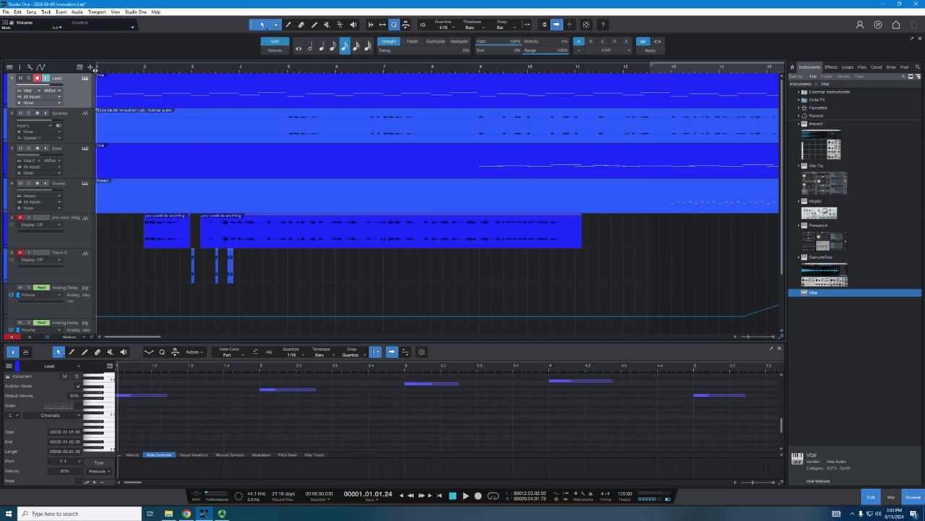
left_click(96, 69)
left_click(465, 496)
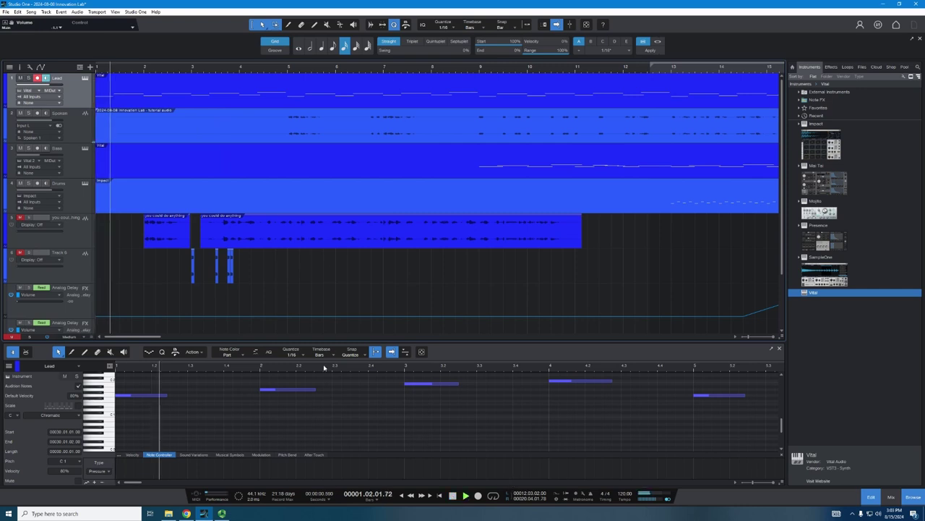
scroll(330, 369, "up", 1)
left_click_drag(339, 340, 340, 209)
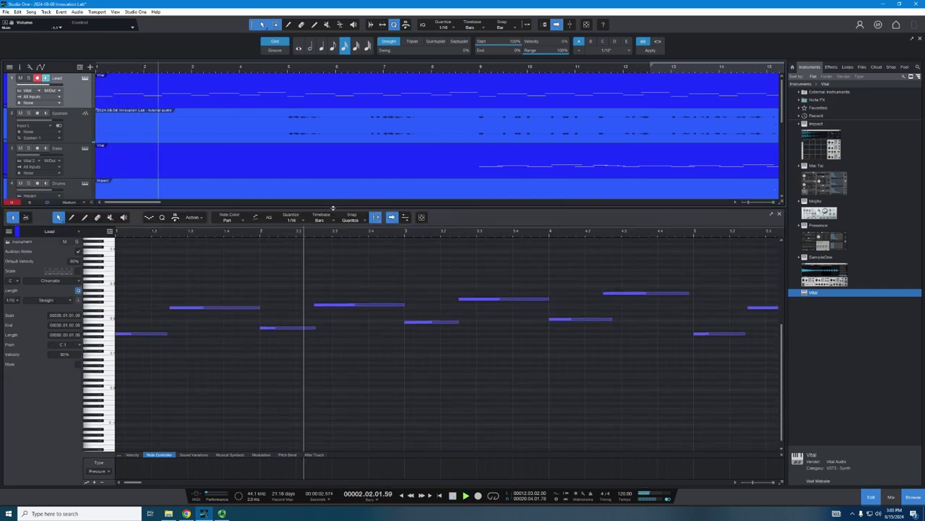
key("space")
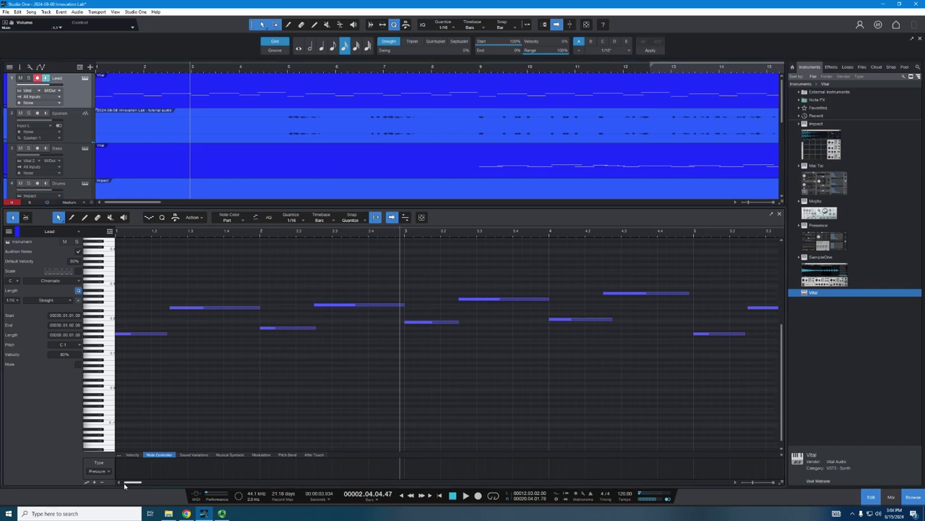
left_click(290, 328)
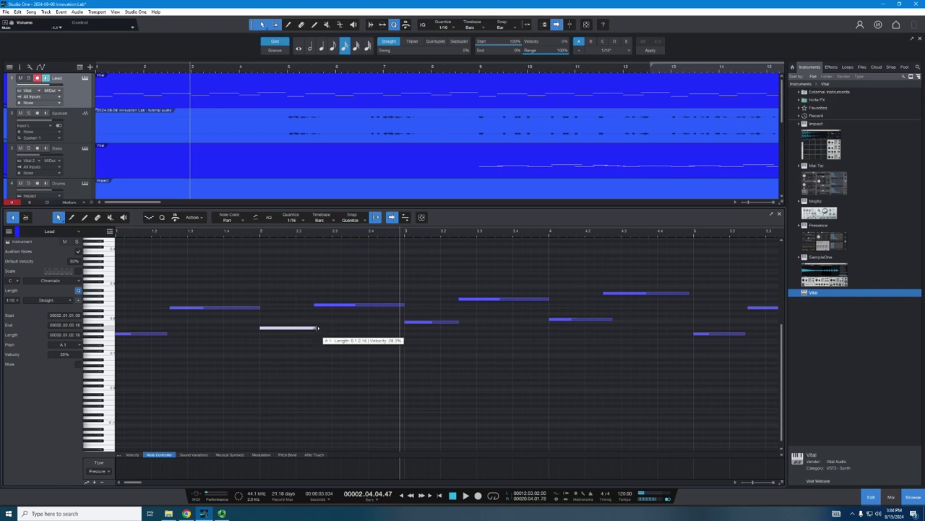
left_click(113, 329)
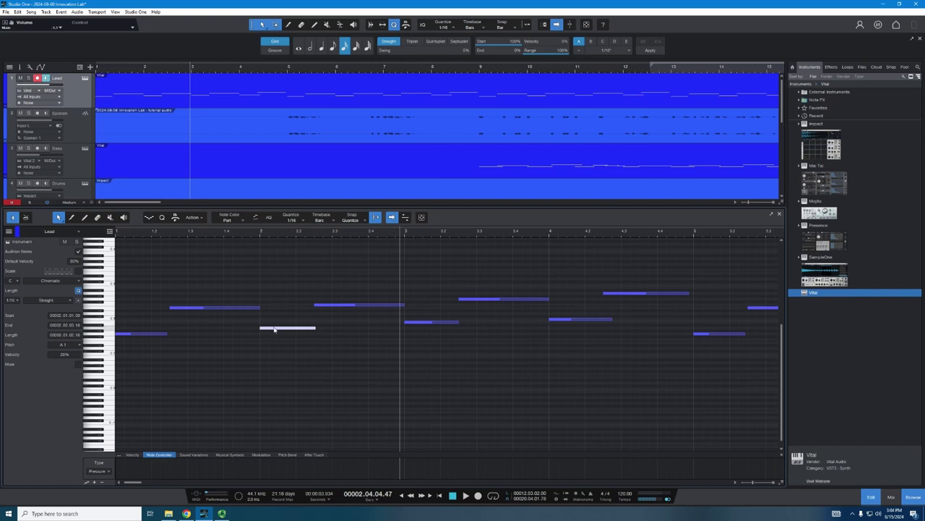
mouse_move(274, 329)
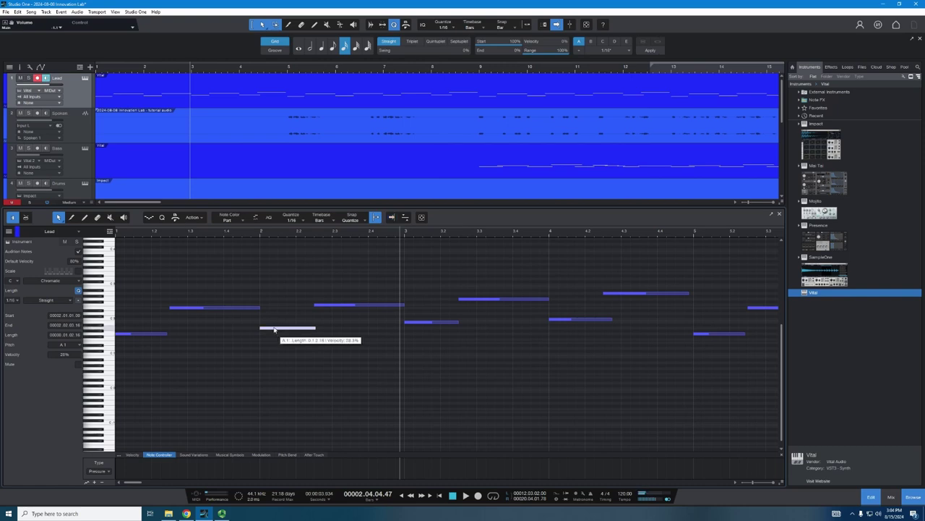
left_click_drag(274, 330, 273, 325)
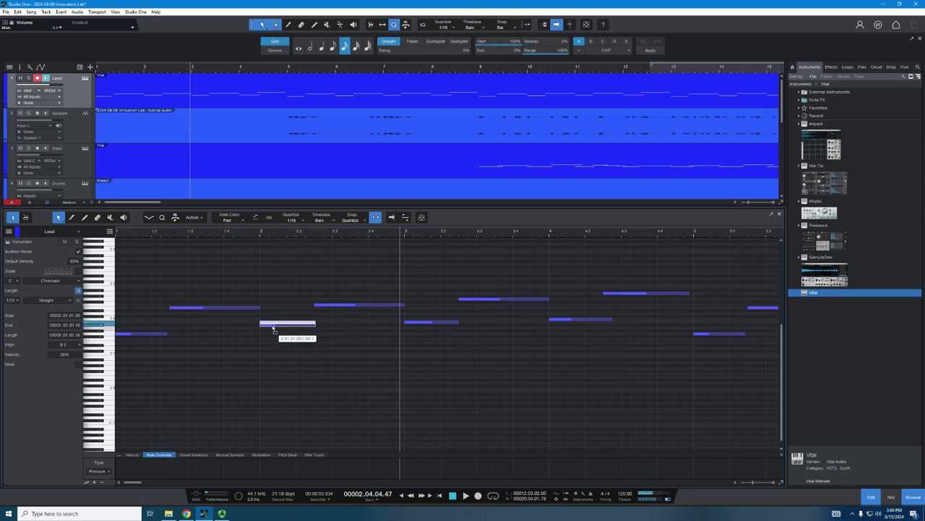
left_click_drag(273, 325, 262, 329)
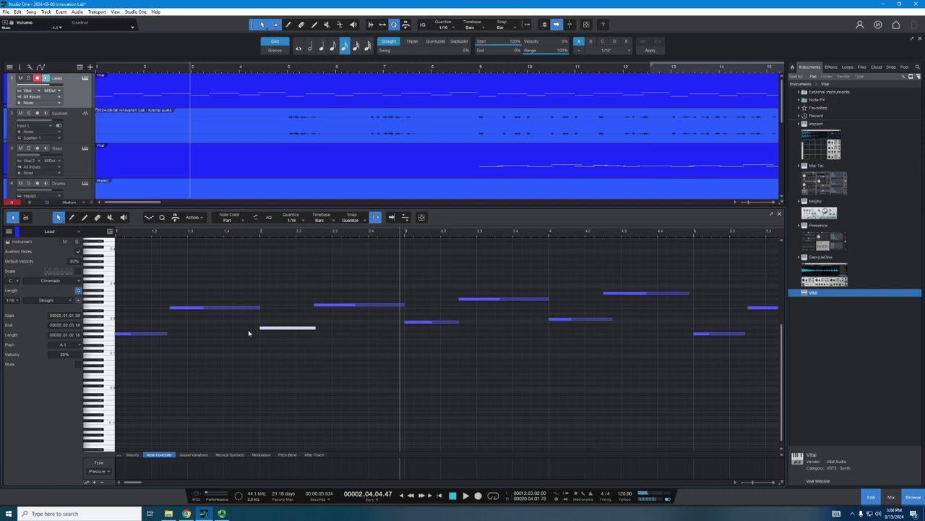
left_click(84, 219)
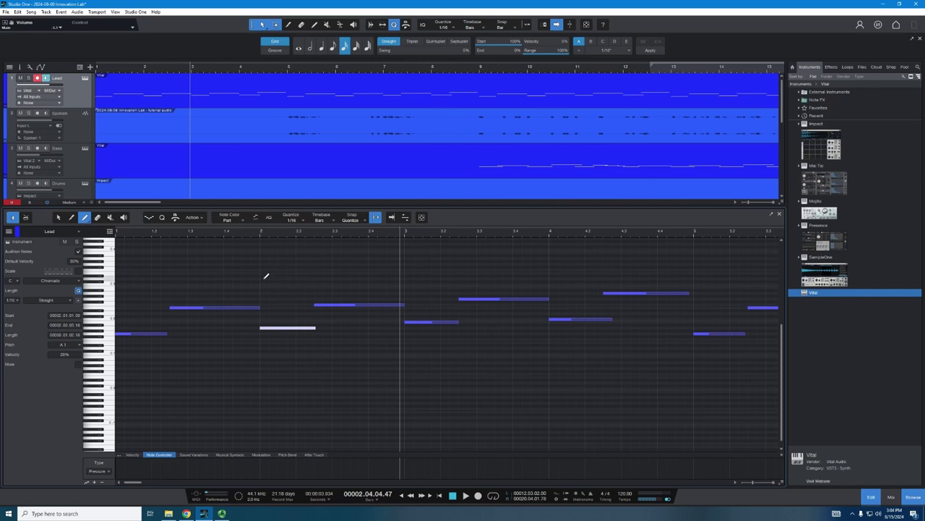
left_click_drag(265, 278, 312, 284)
left_click(440, 495)
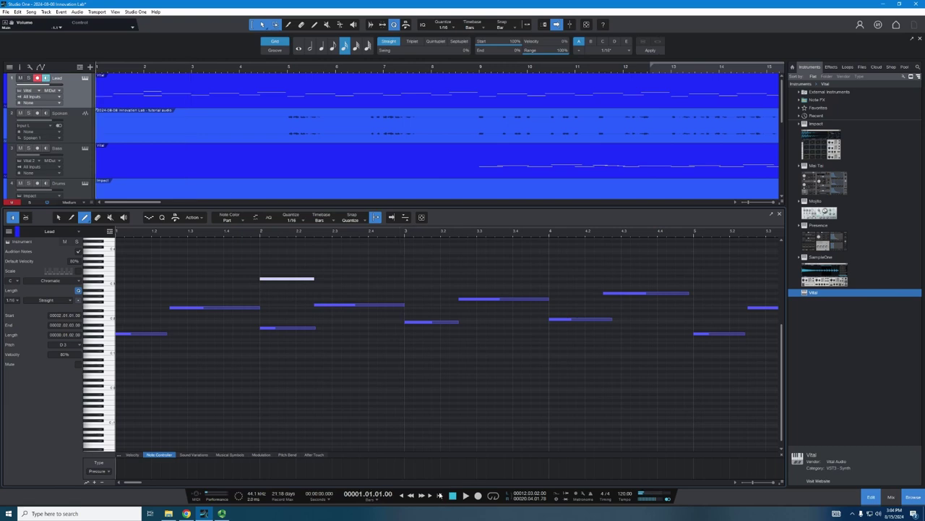
key("space")
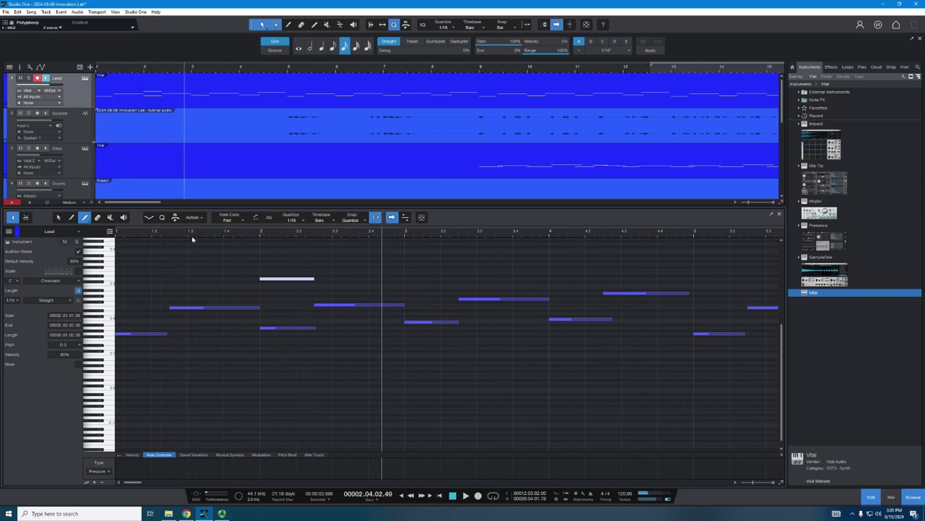
key("4")
left_click(291, 277)
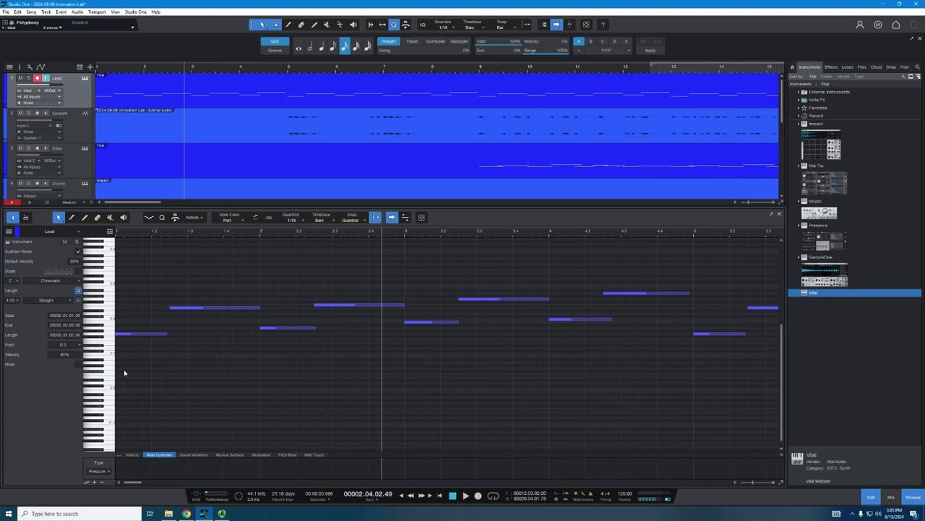
left_click(84, 78)
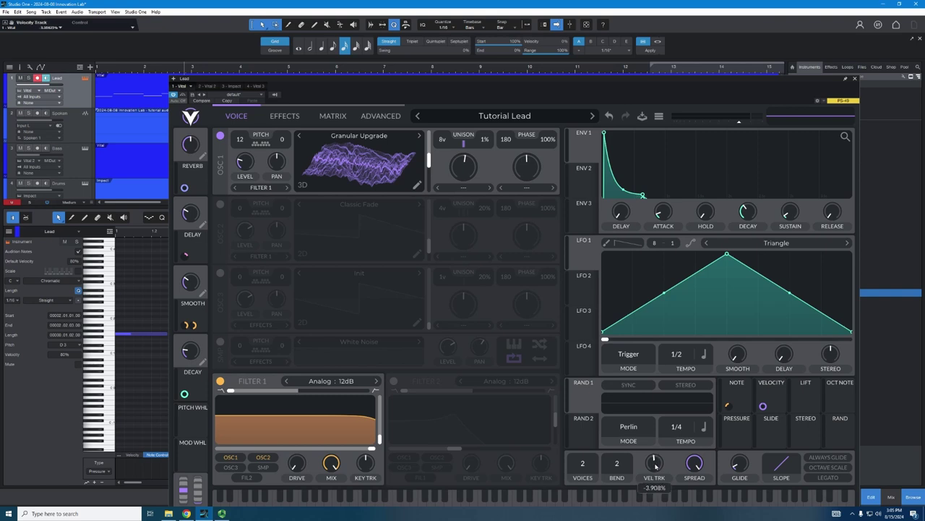
left_click(655, 463)
left_click(854, 78)
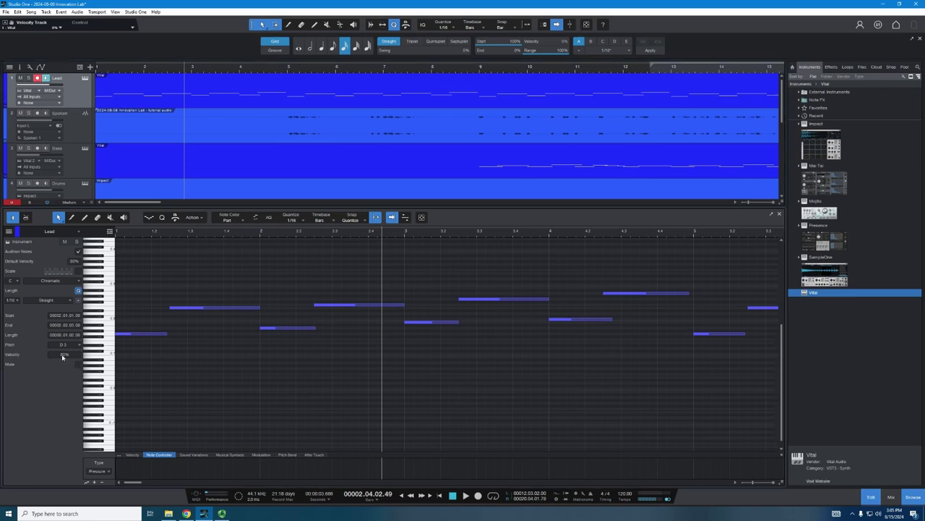
left_click(207, 307)
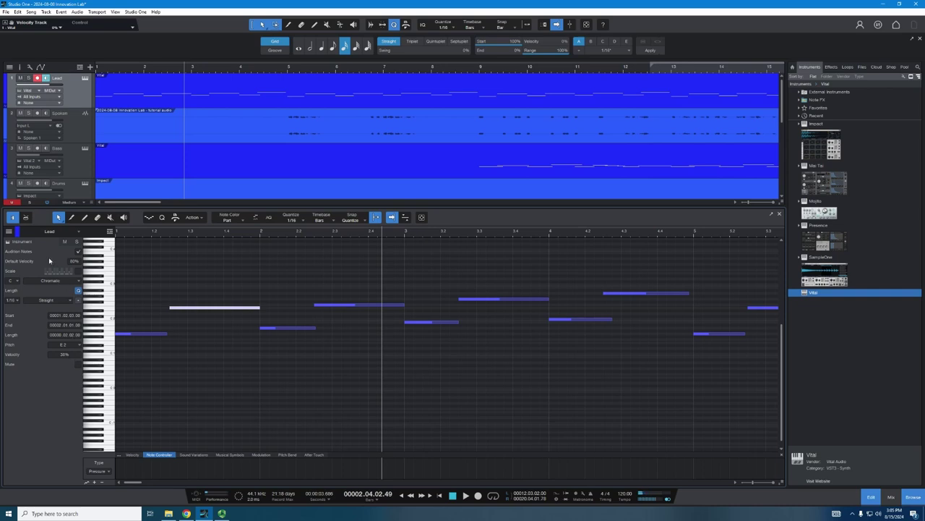
left_click(72, 355)
left_click(398, 305)
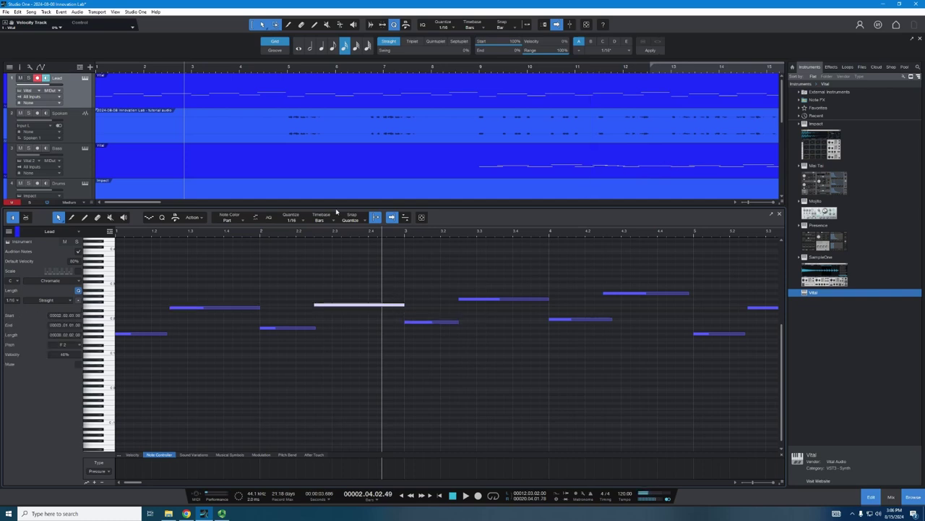
left_click_drag(405, 308, 374, 309)
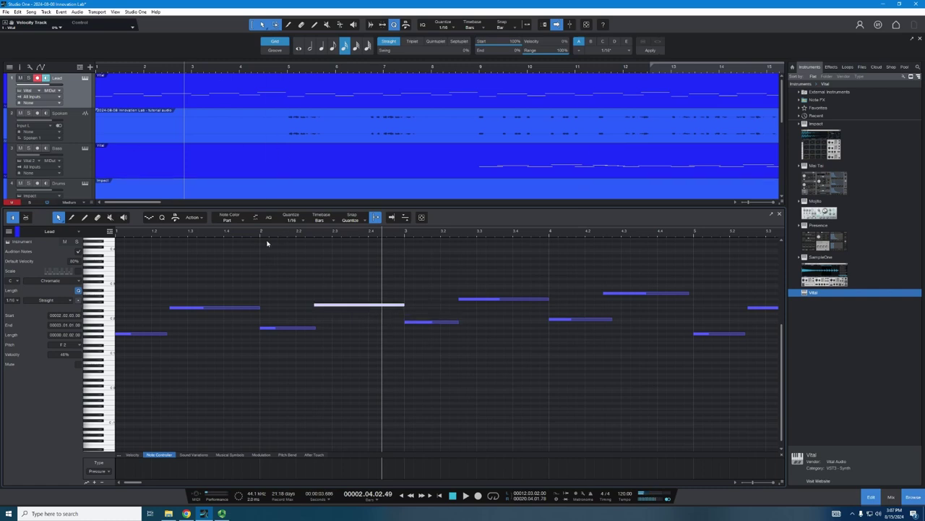